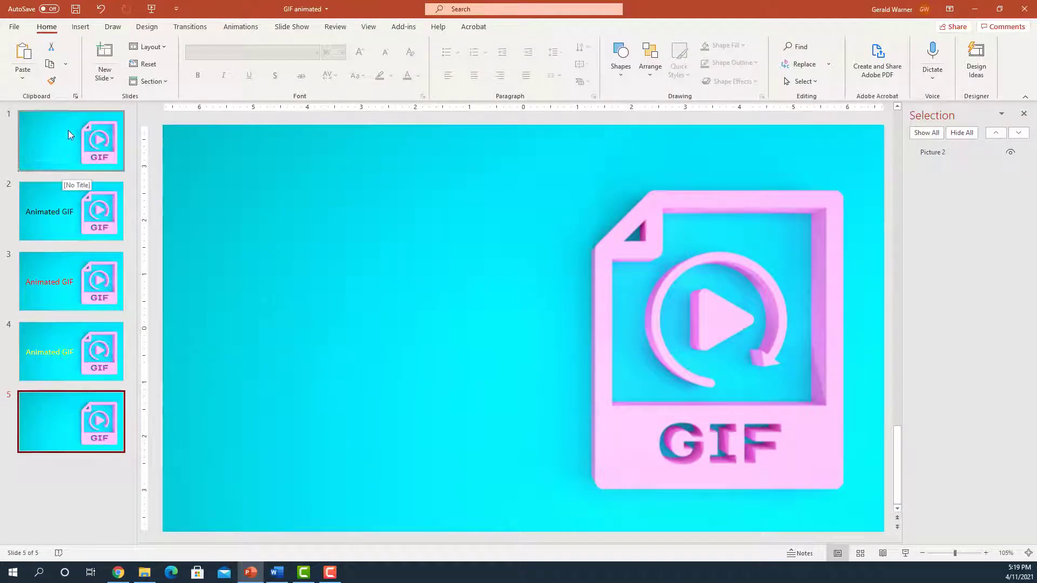
Delete slide 5 with the old GIF, then review slides 1–4 and their black, red and yellow titles.
{"action": "mouse_move", "coordinate": [303, 320]}
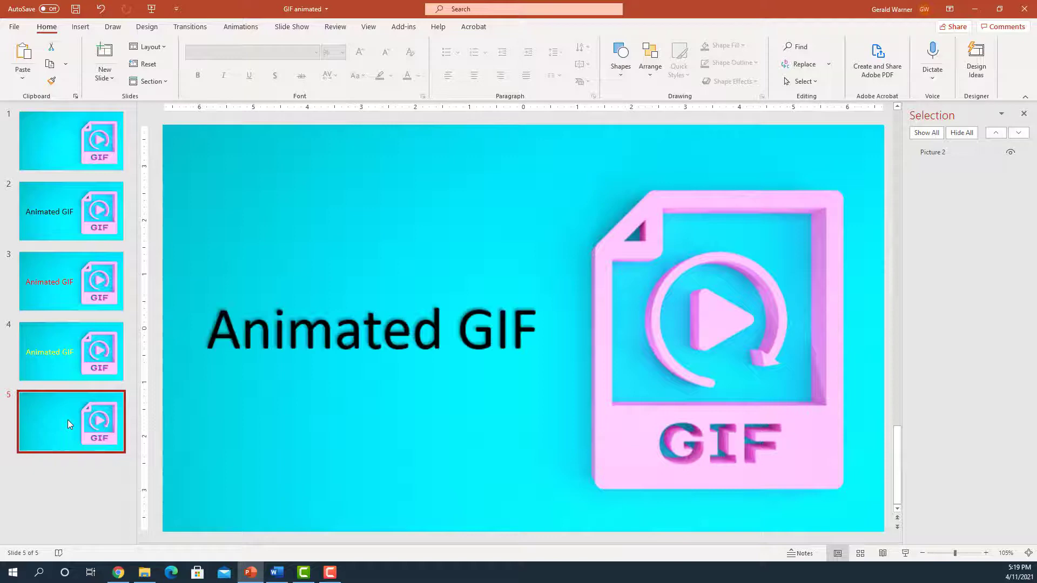
{"action": "key", "text": "Delete"}
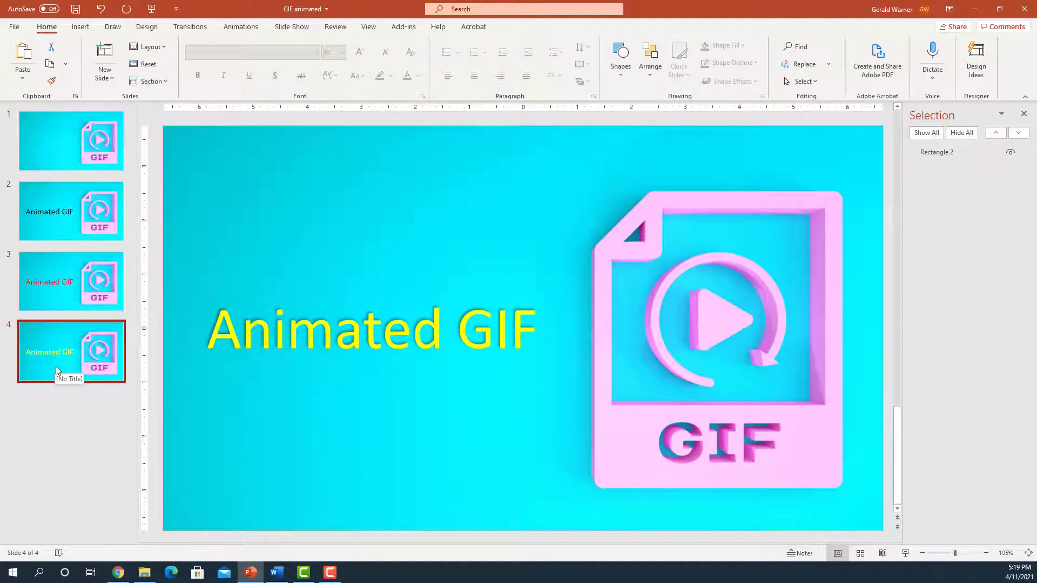
{"action": "left_click", "coordinate": [76, 132]}
{"action": "left_click", "coordinate": [326, 278]}
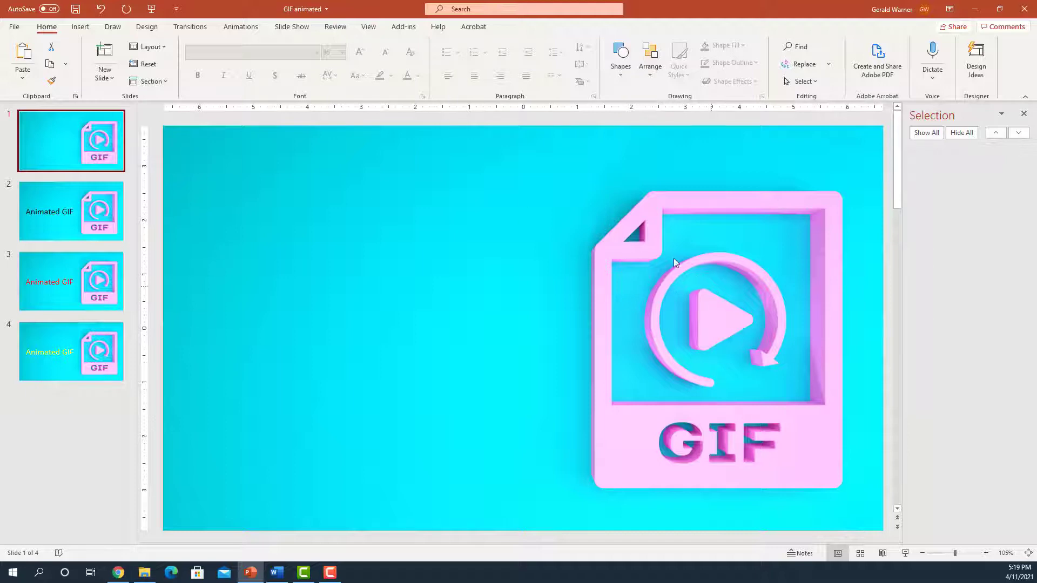
{"action": "left_click", "coordinate": [64, 217]}
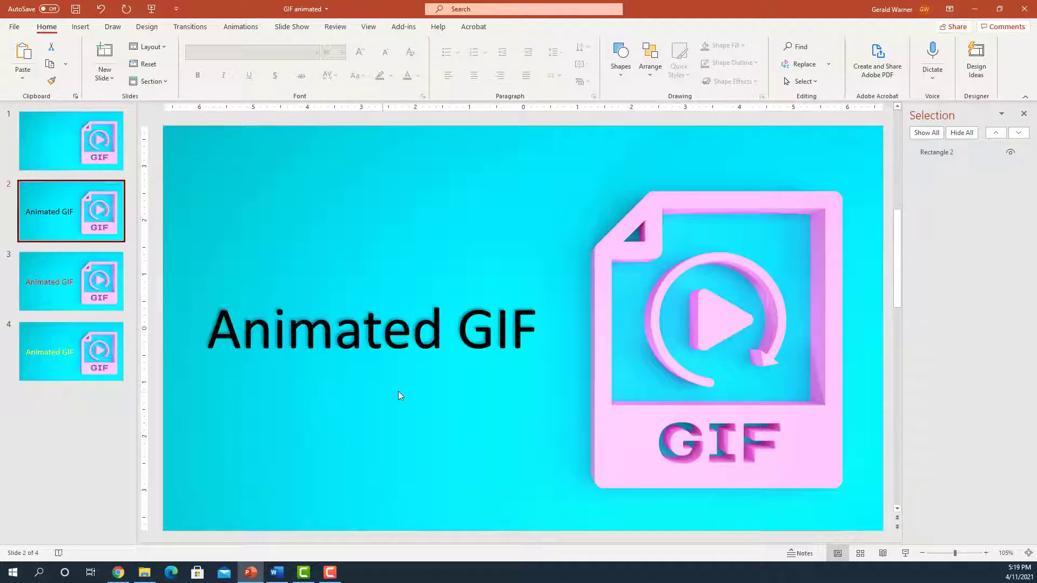
{"action": "left_click", "coordinate": [56, 287]}
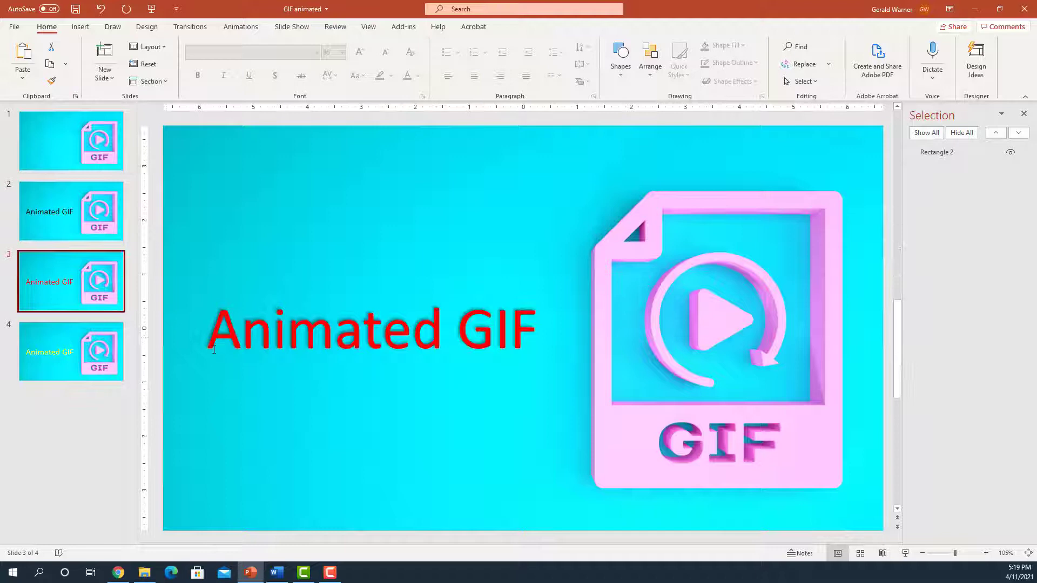
{"action": "left_click", "coordinate": [44, 349]}
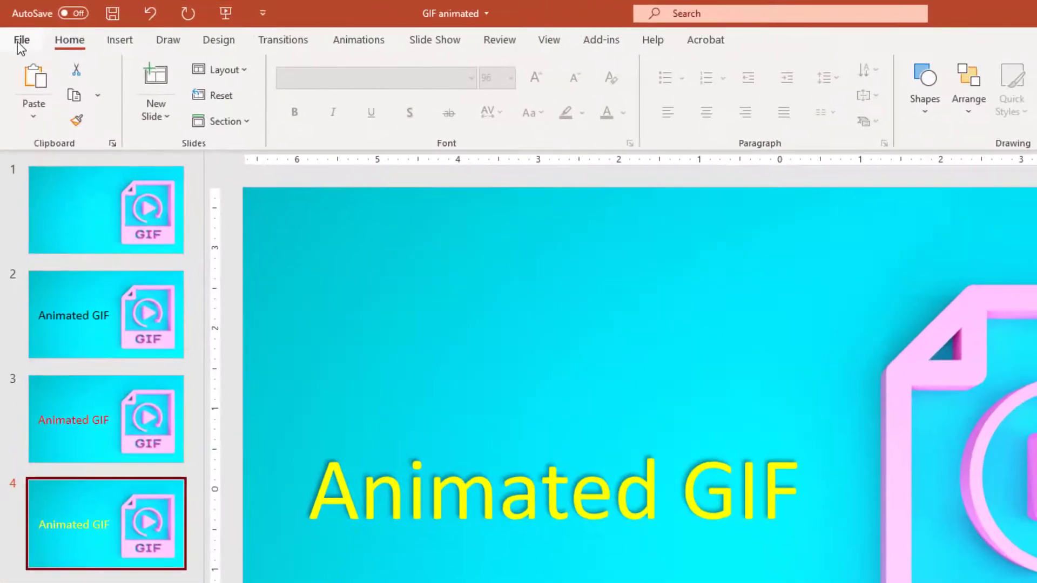
Go to the Export page in the File menu.
{"action": "left_click", "coordinate": [20, 41]}
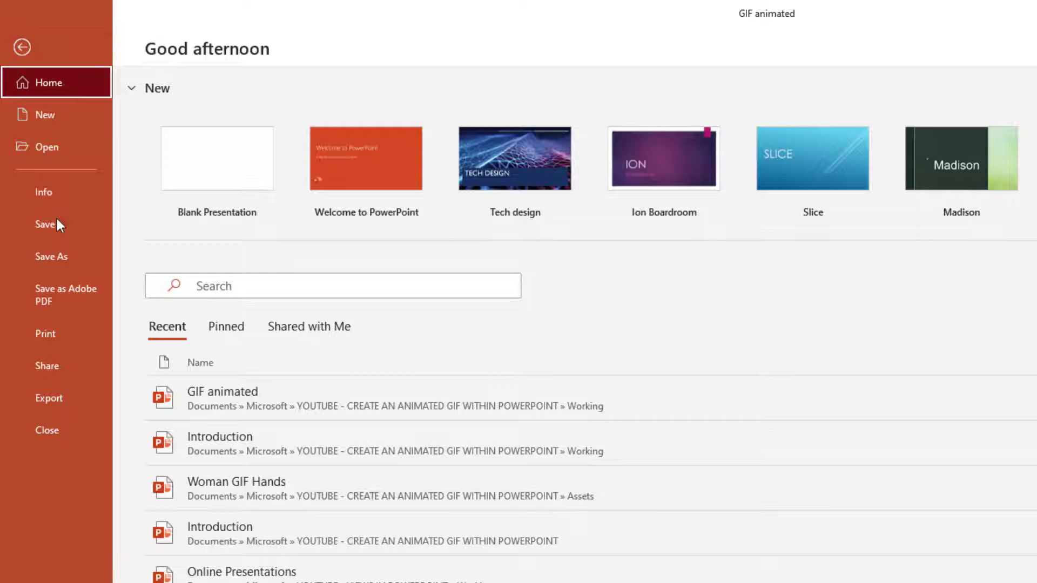
{"action": "left_click", "coordinate": [48, 394]}
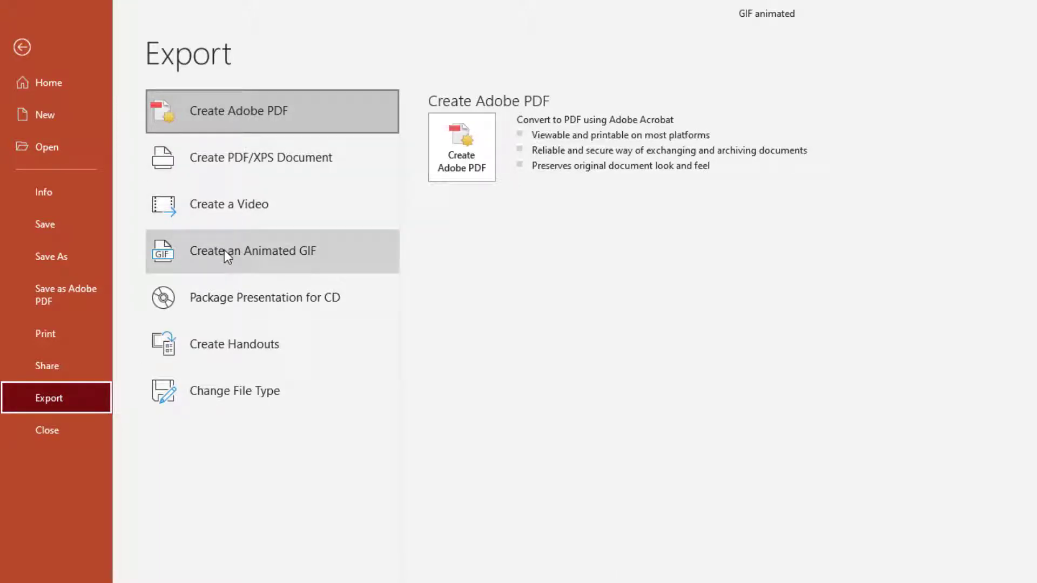
Choose Create an Animated GIF with Medium quality, 01.00 seconds per slide, and slides 1 to 4.
{"action": "left_click", "coordinate": [251, 251]}
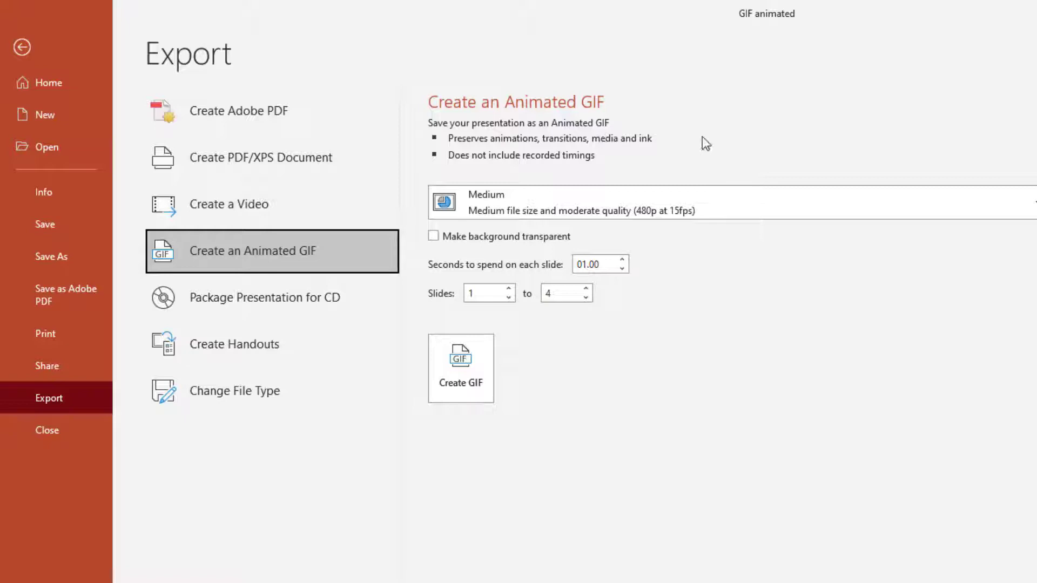
{"action": "key", "text": "shift+Tab"}
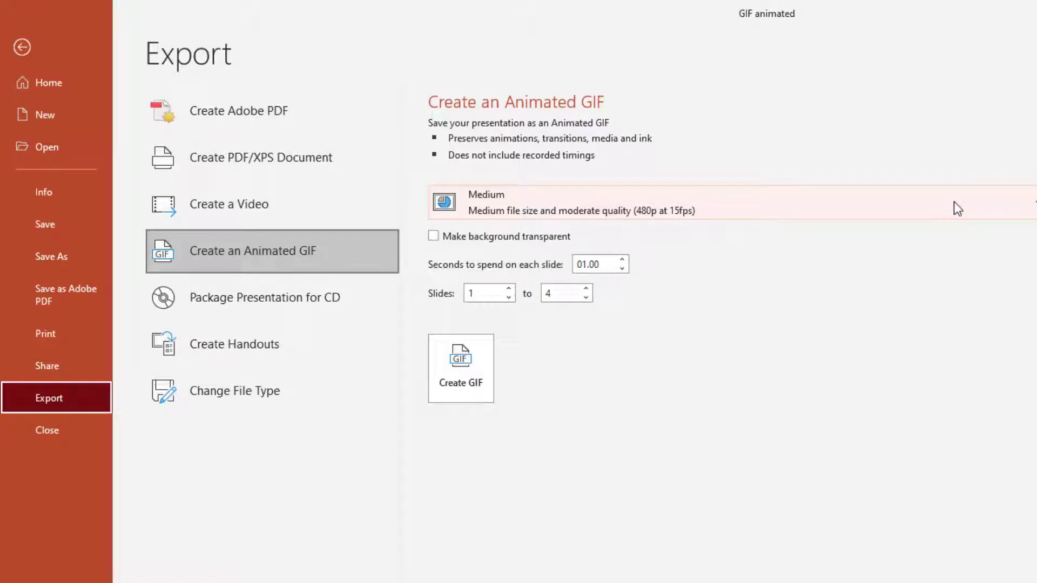
{"action": "left_click", "coordinate": [1029, 203]}
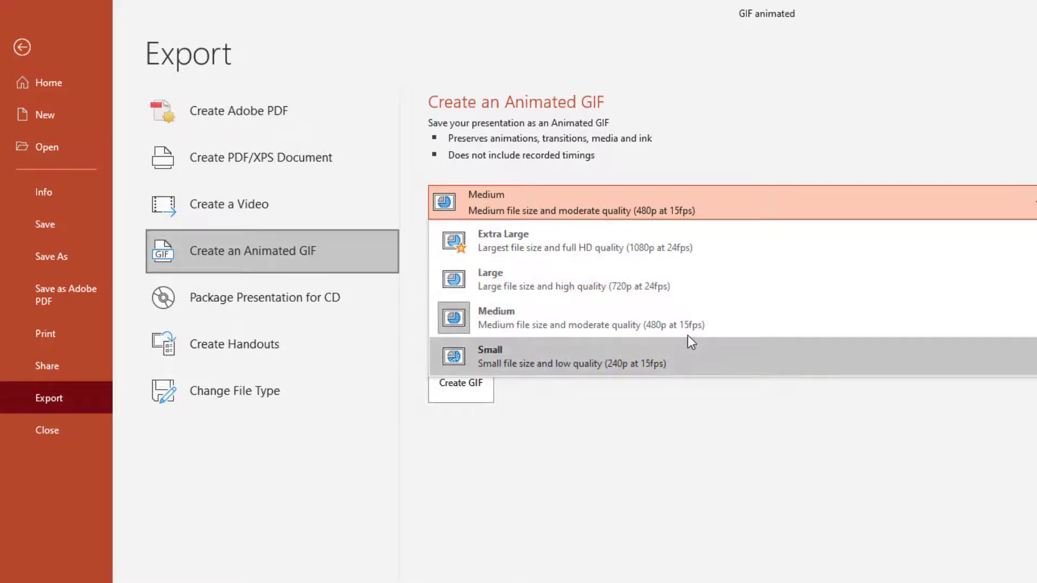
{"action": "left_click", "coordinate": [653, 326]}
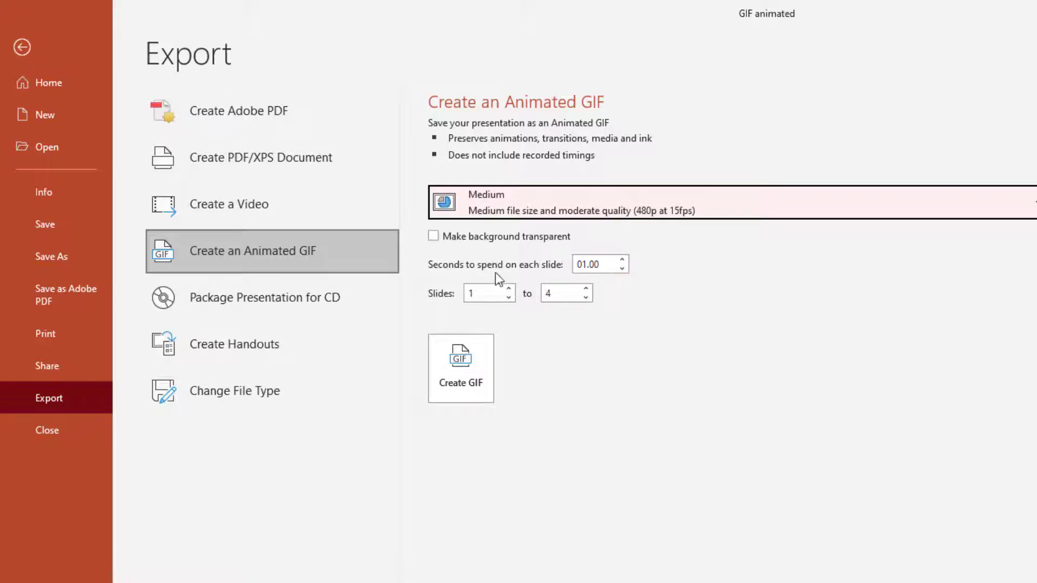
{"action": "left_click", "coordinate": [622, 268]}
{"action": "left_click", "coordinate": [555, 296]}
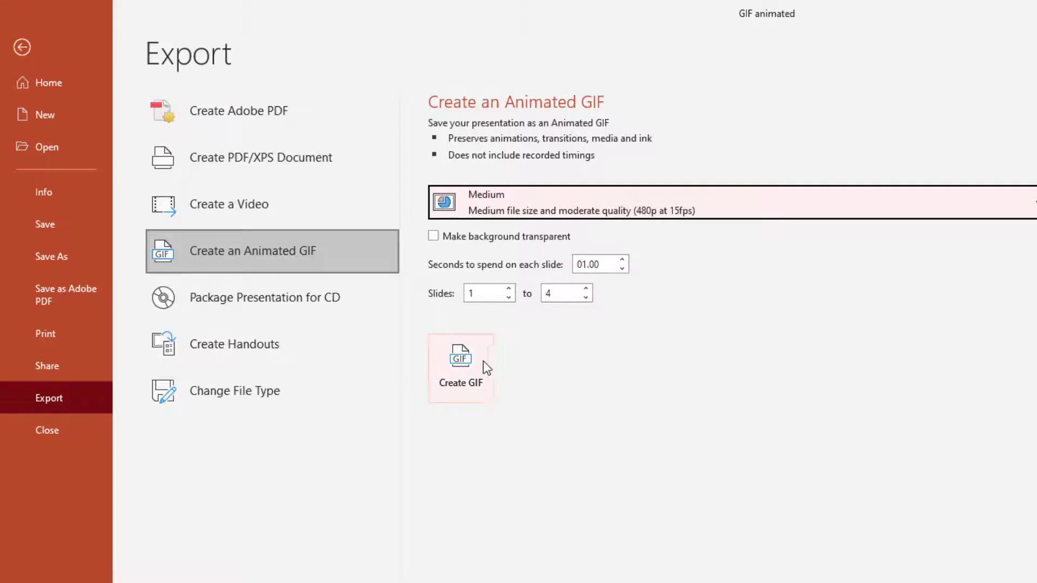
Create the GIF and save it to the Assets folder as 'GIF animated 1'.
{"action": "left_click", "coordinate": [469, 360]}
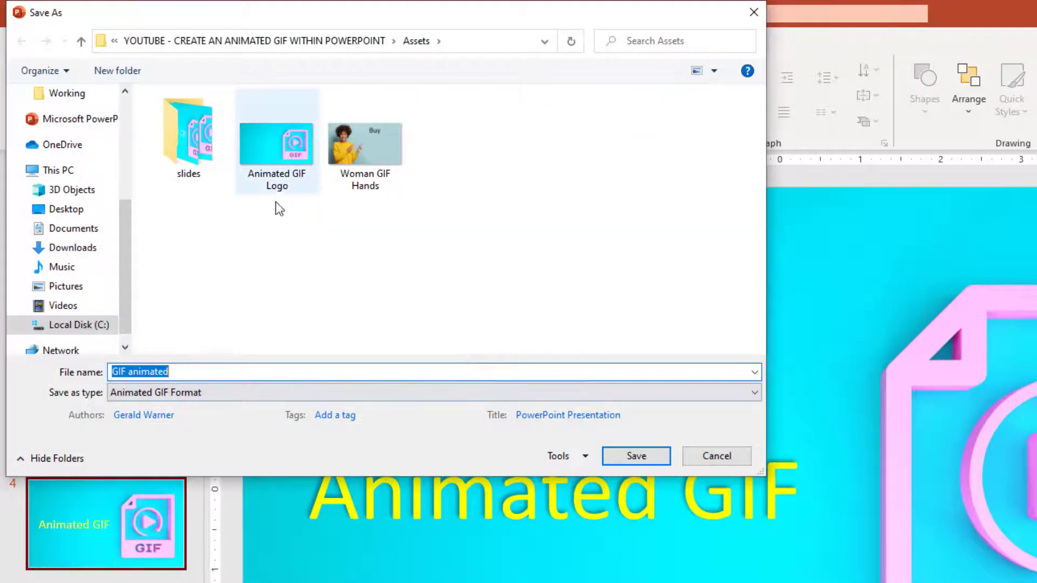
{"action": "left_click", "coordinate": [175, 372]}
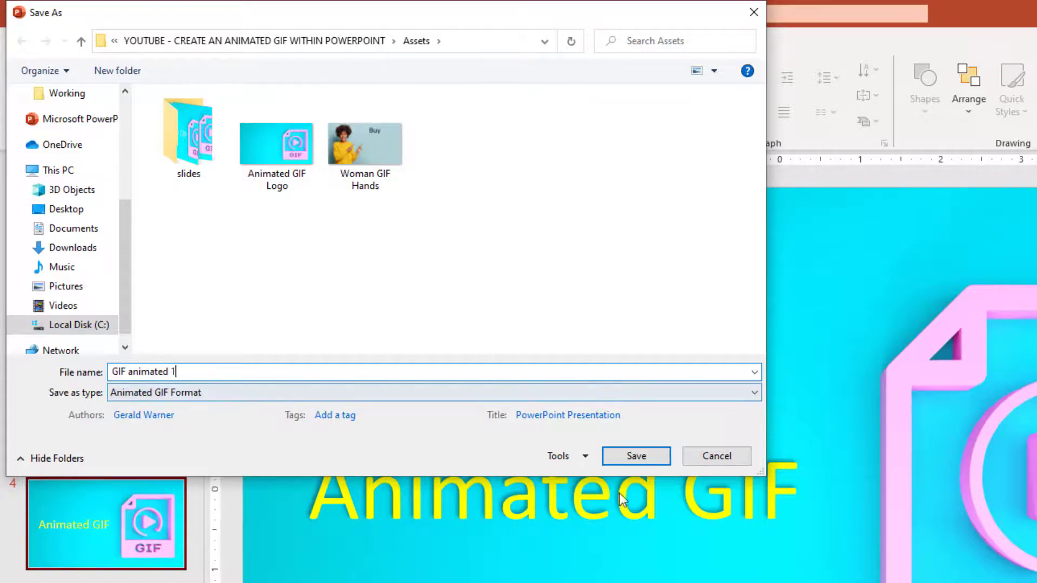
{"action": "left_click", "coordinate": [638, 455]}
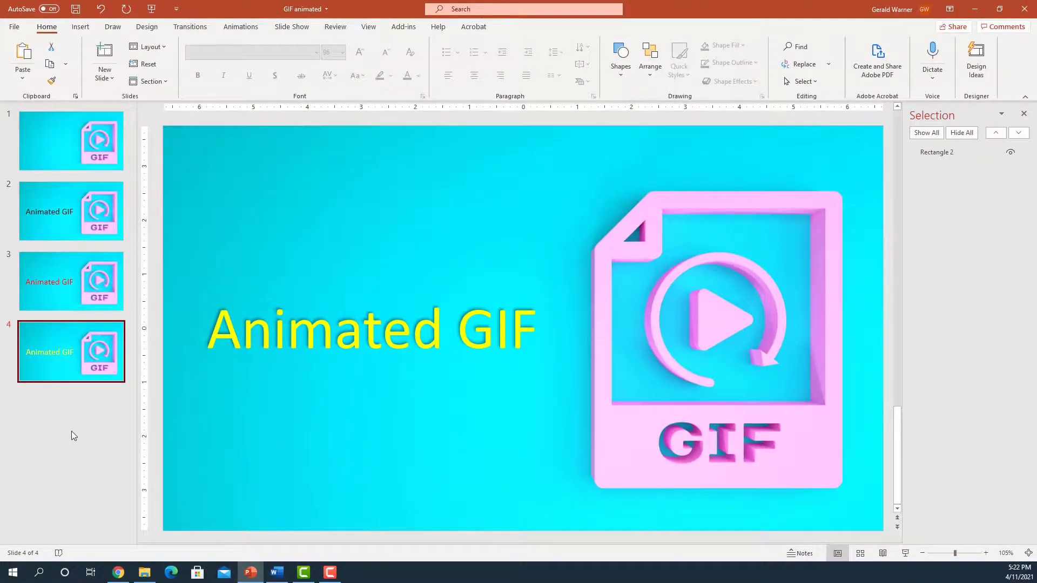
Add a new slide after slide 4 and insert the GIF animated 1 picture from this device.
{"action": "left_click", "coordinate": [71, 431]}
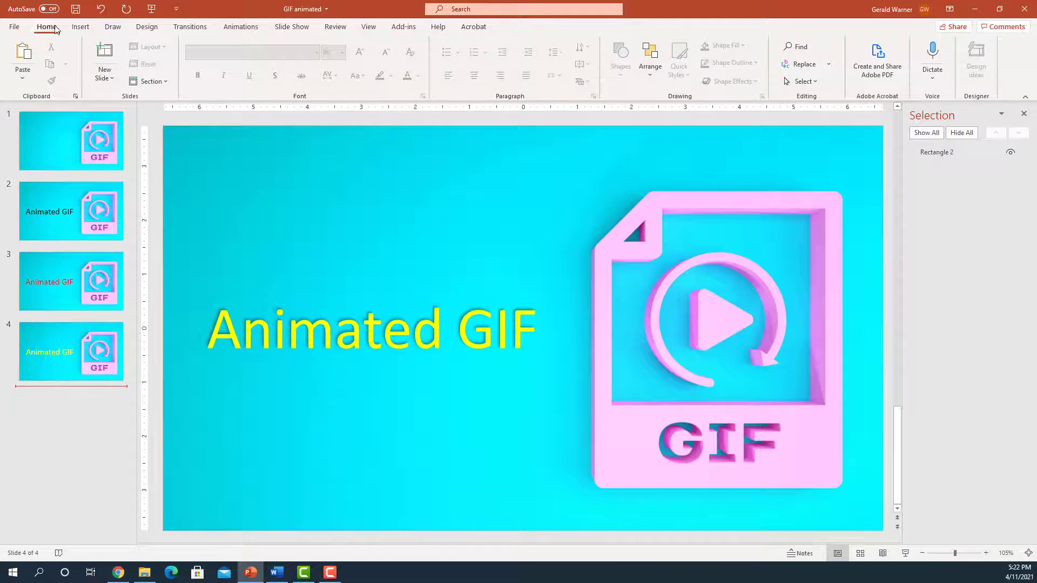
{"action": "left_click", "coordinate": [104, 54]}
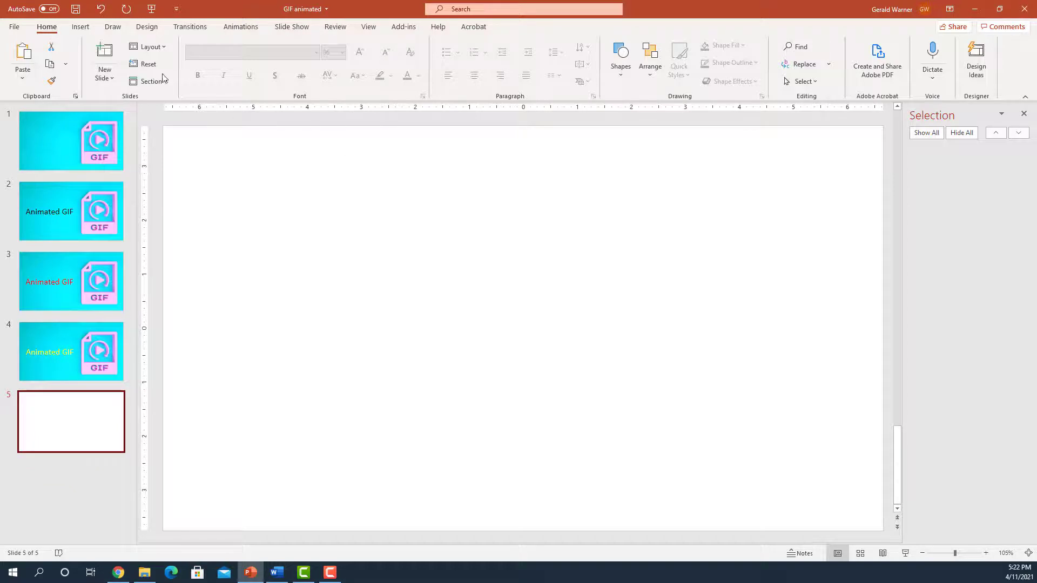
{"action": "left_click", "coordinate": [80, 27]}
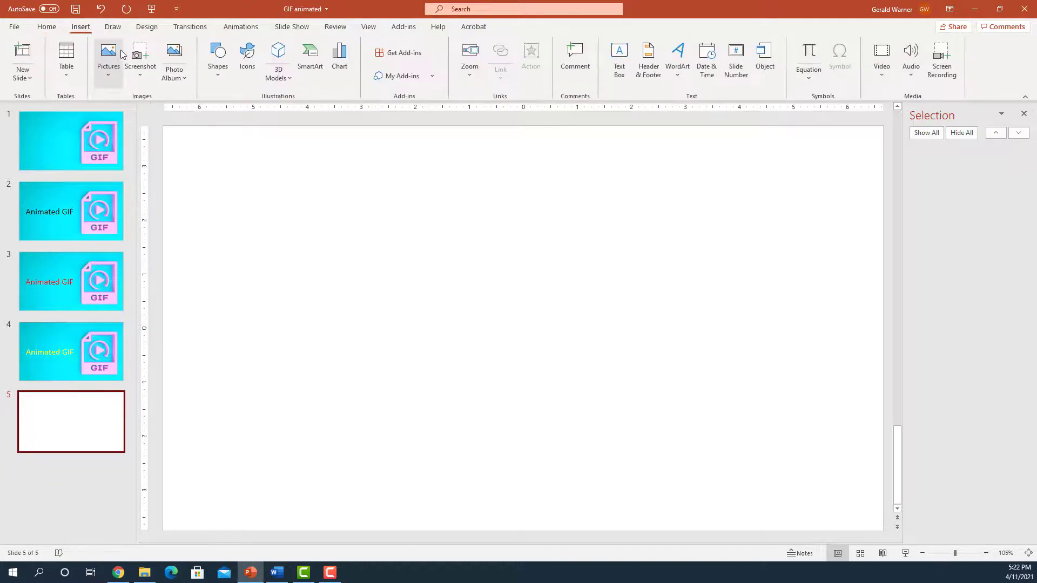
{"action": "left_click", "coordinate": [119, 80]}
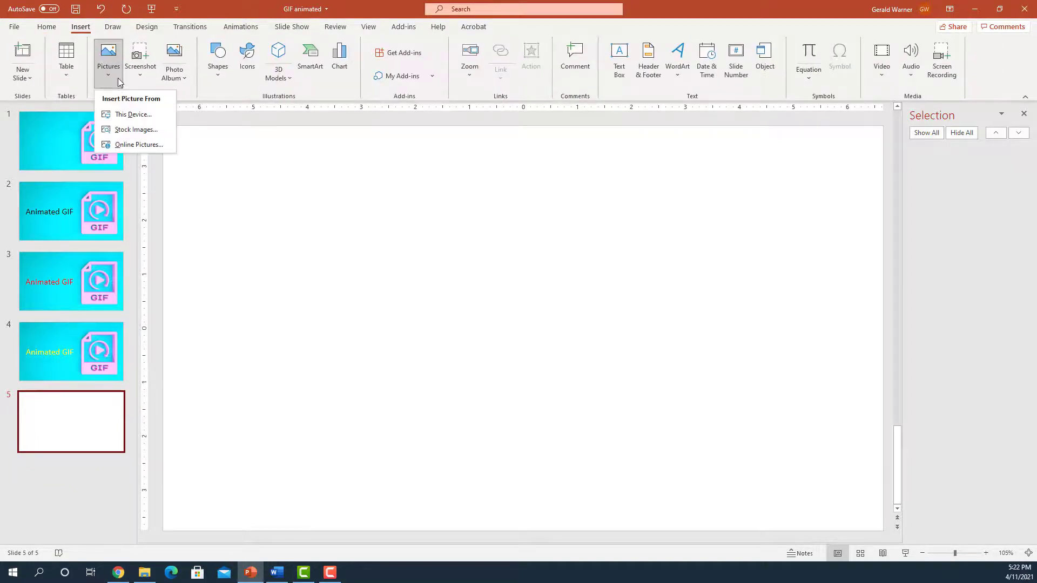
{"action": "left_click", "coordinate": [134, 115]}
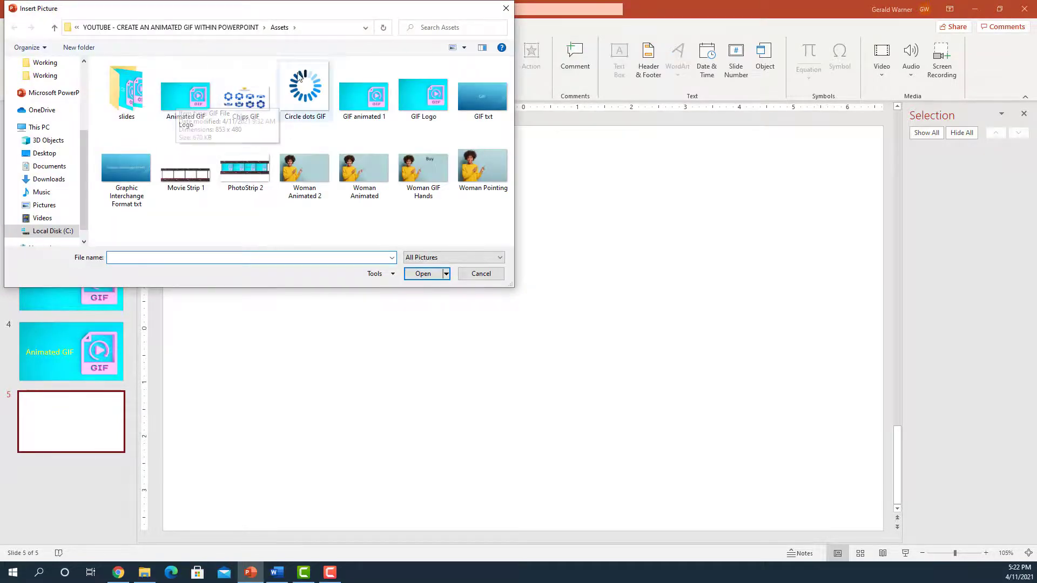
{"action": "left_click", "coordinate": [378, 104]}
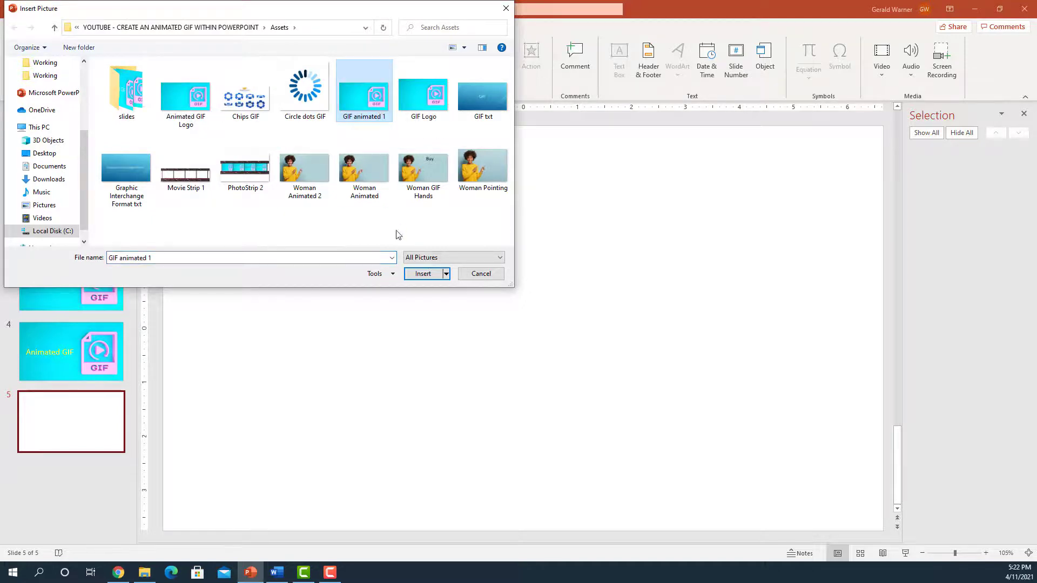
{"action": "left_click", "coordinate": [423, 274]}
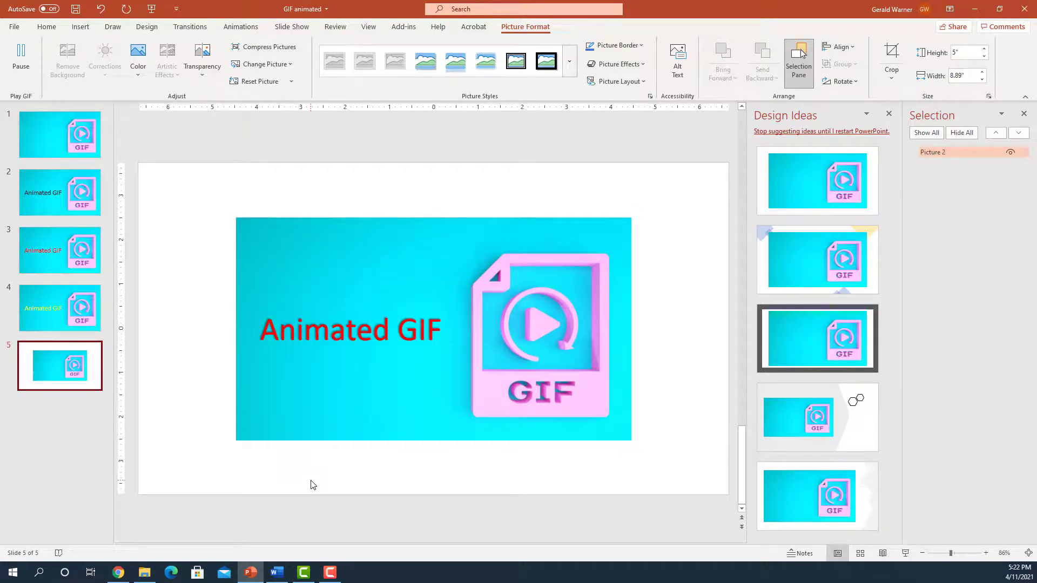
Drag the GIF's corners outward until it covers the full 13.33" x 7.5" slide.
{"action": "left_click", "coordinate": [336, 246]}
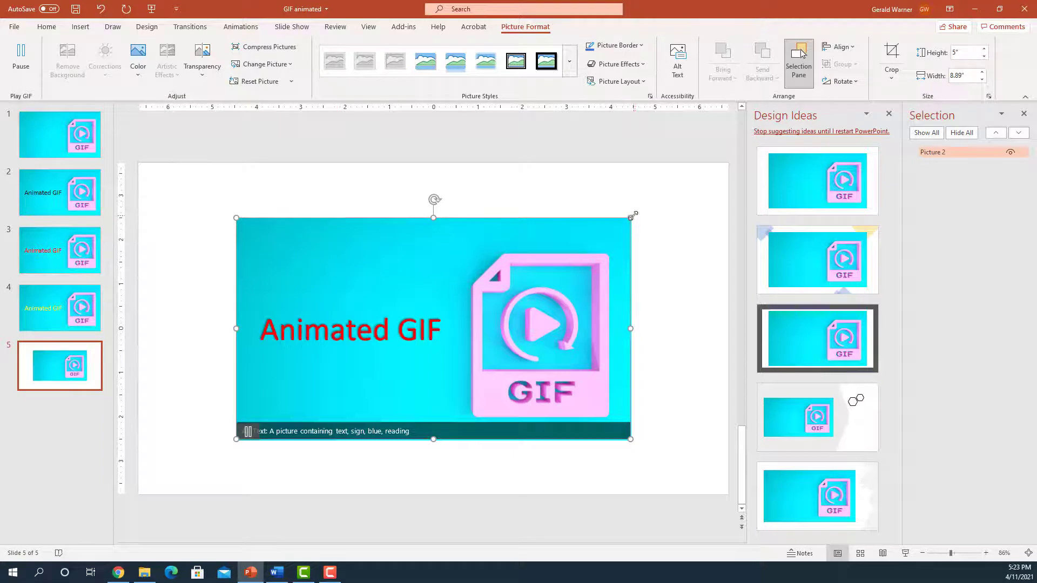
{"action": "left_click_drag", "start_coordinate": [631, 217], "coordinate": [727, 162]}
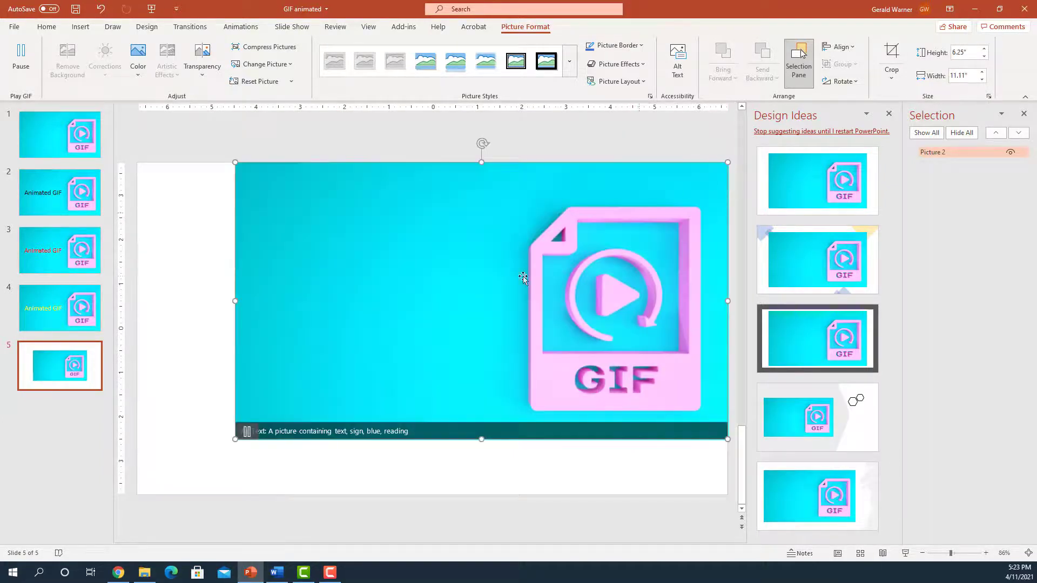
{"action": "left_click_drag", "start_coordinate": [235, 439], "coordinate": [148, 490]}
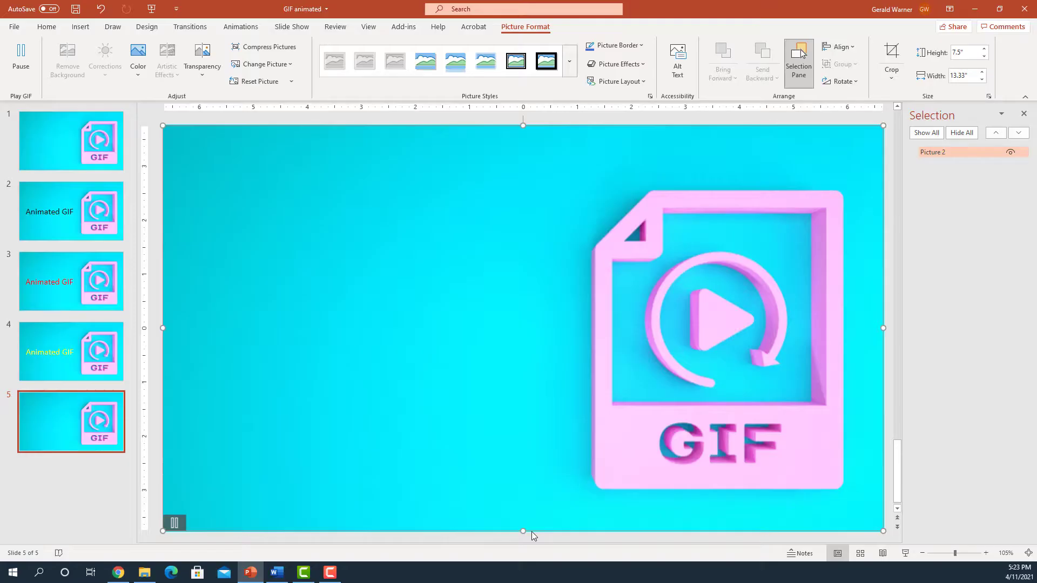
Select the old GIF picture on slide 5 and delete it.
{"action": "left_click", "coordinate": [54, 423]}
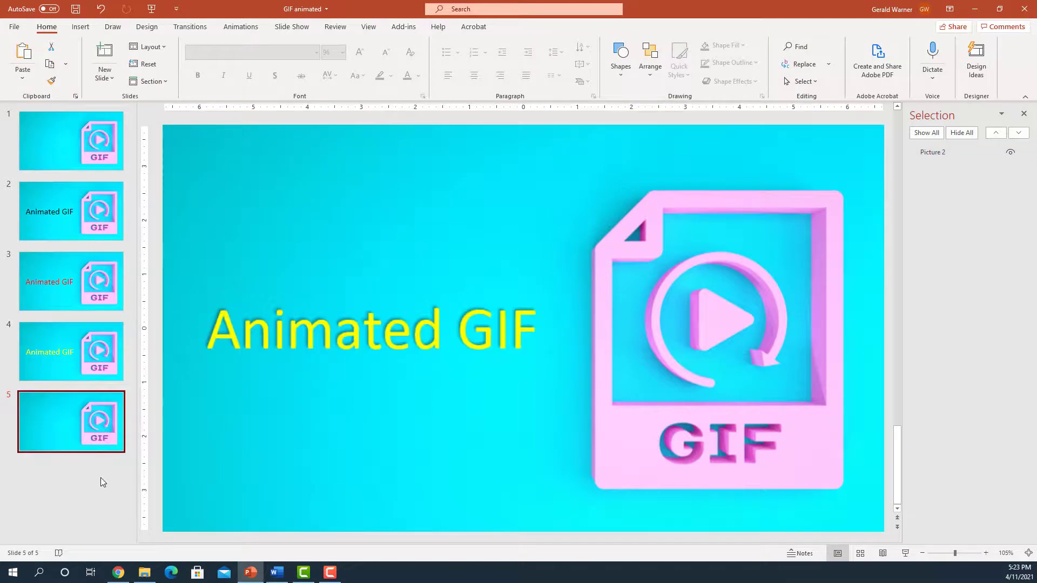
{"action": "left_click", "coordinate": [416, 169]}
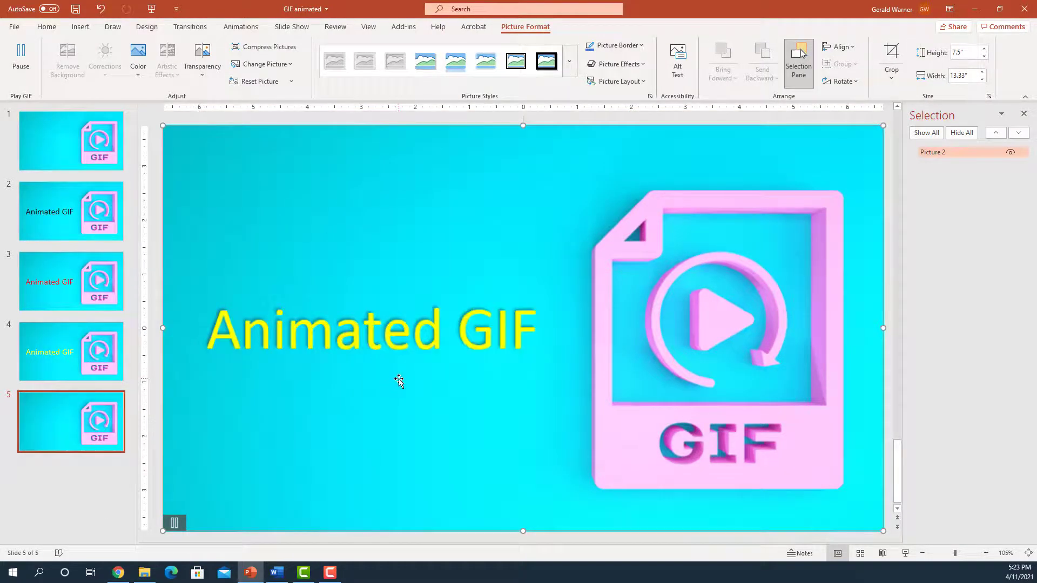
{"action": "key", "text": "Delete"}
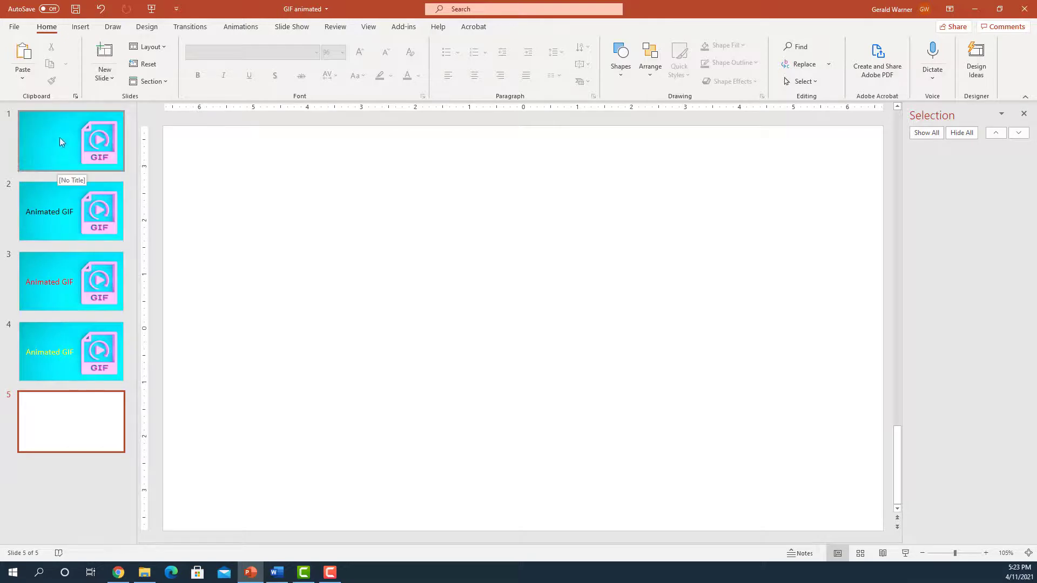
Apply the Fade transition to slides 2 through 4 together, then go to blank slide 5.
{"action": "left_click", "coordinate": [59, 212]}
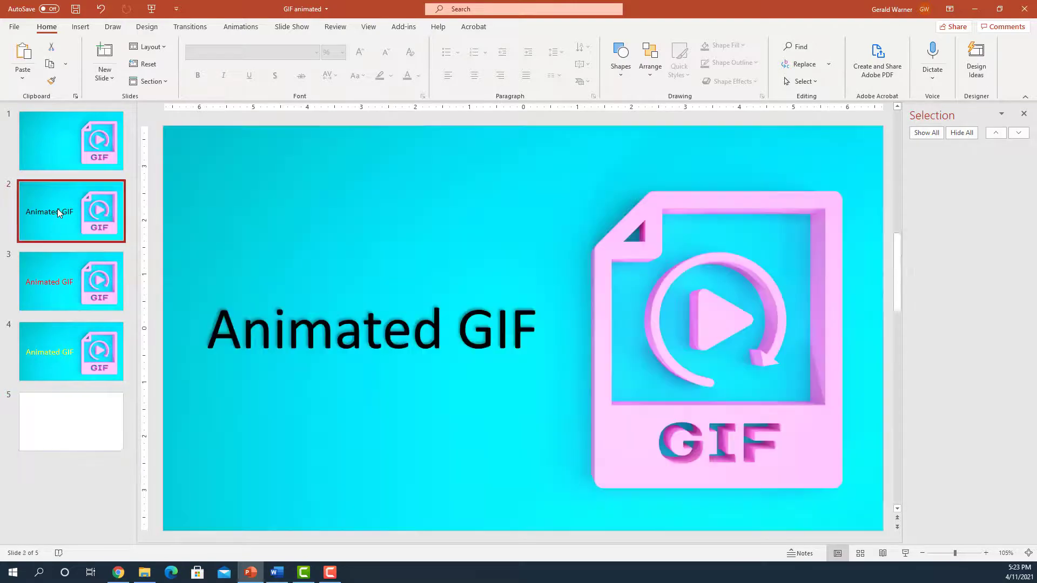
{"action": "left_click", "coordinate": [47, 344], "text": "shift"}
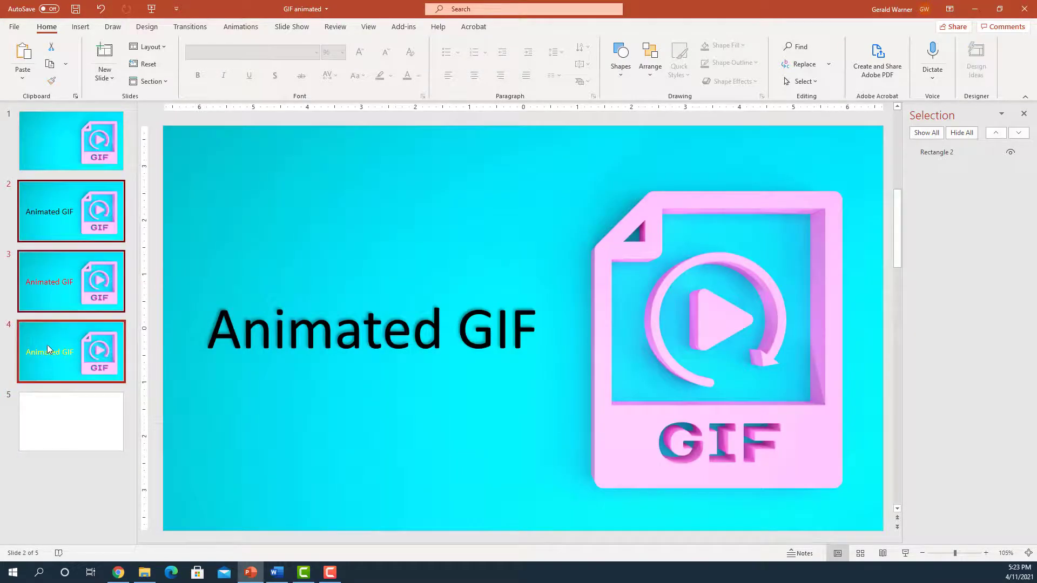
{"action": "left_click", "coordinate": [190, 26]}
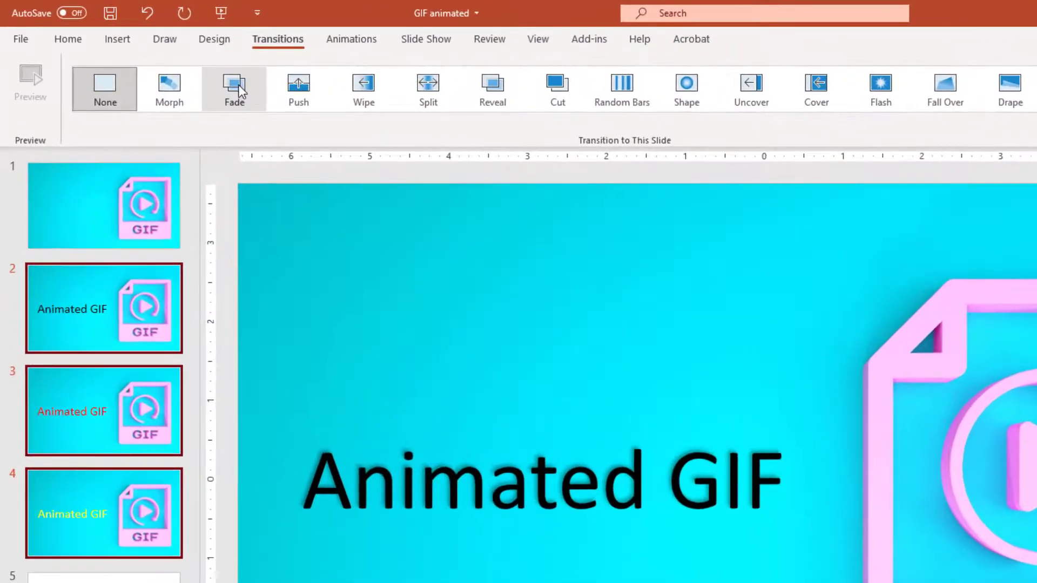
{"action": "left_click", "coordinate": [235, 89]}
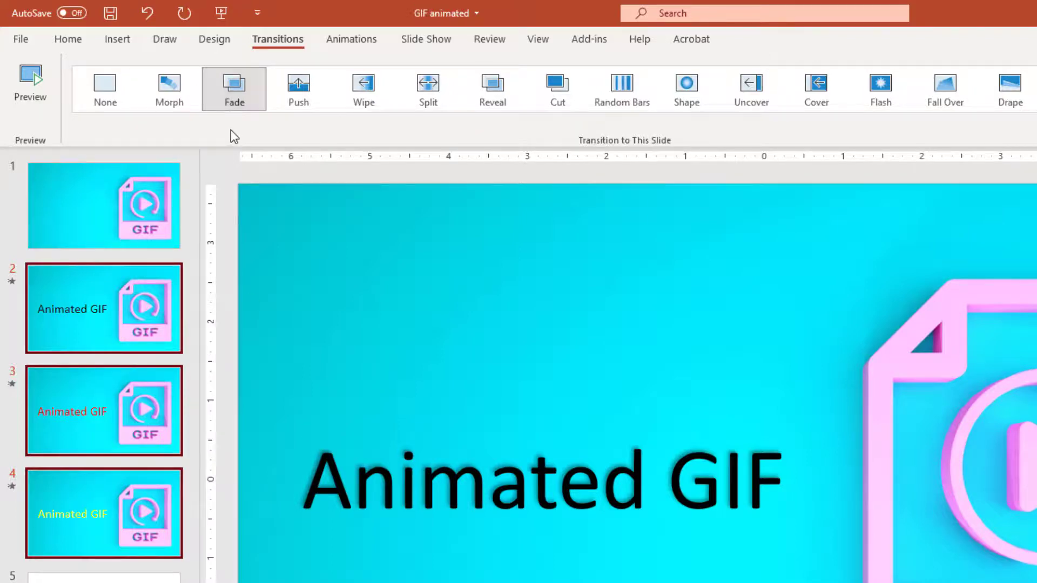
{"action": "left_click", "coordinate": [103, 565]}
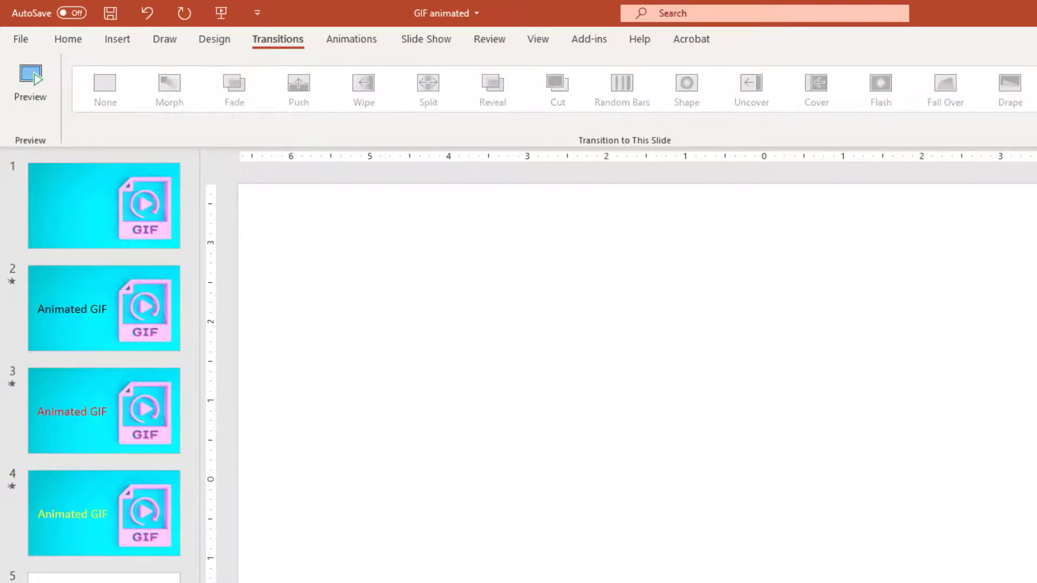
{"action": "left_click", "coordinate": [21, 40]}
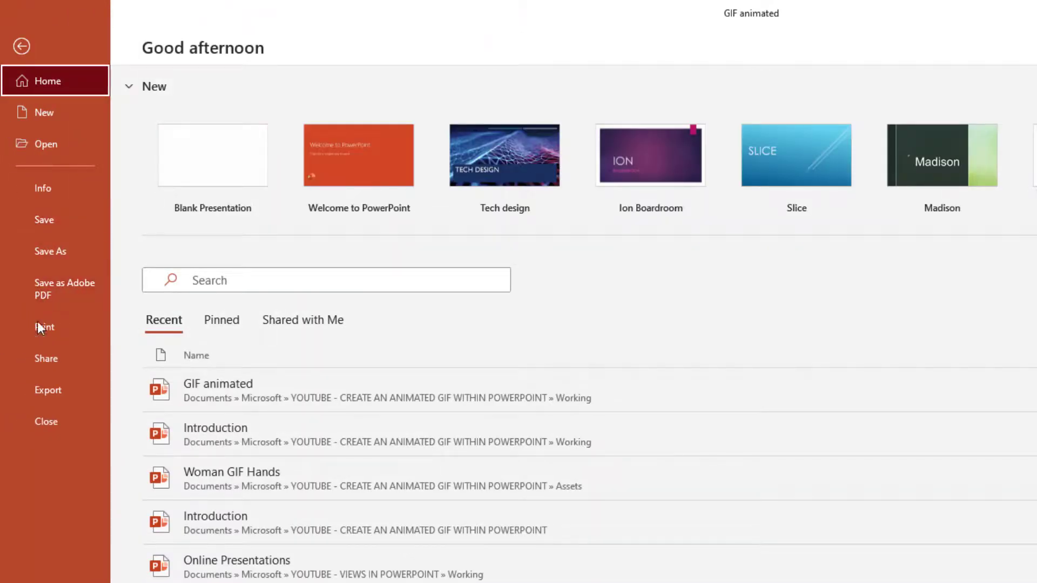
{"action": "left_click", "coordinate": [60, 390]}
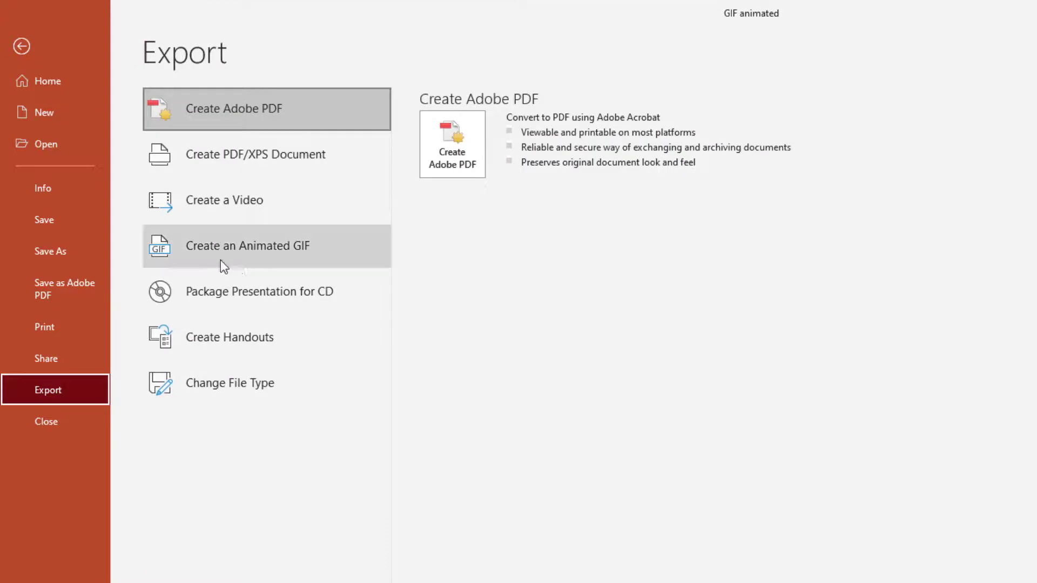
{"action": "left_click", "coordinate": [265, 251]}
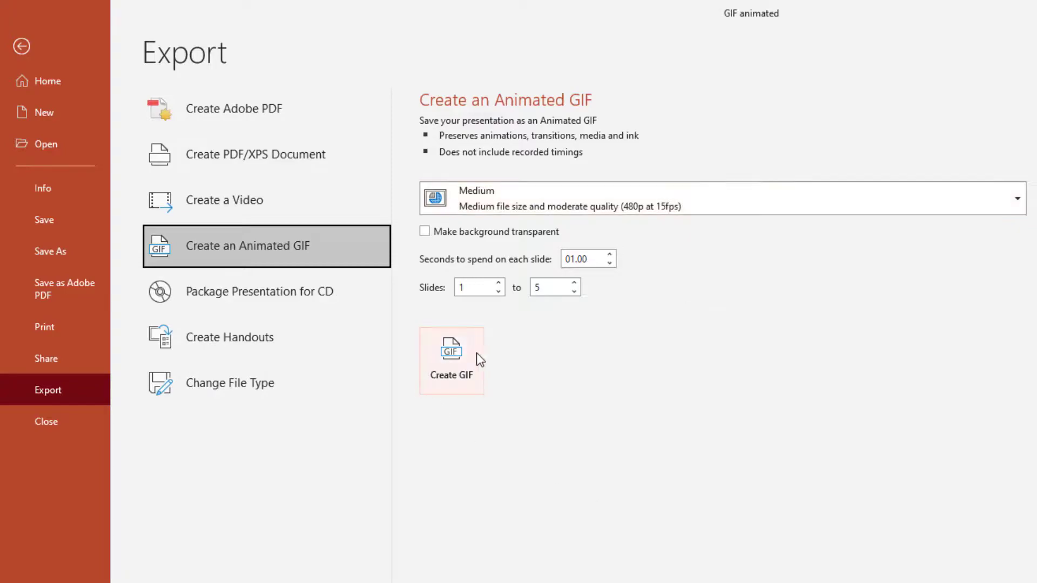
{"action": "left_click", "coordinate": [450, 358]}
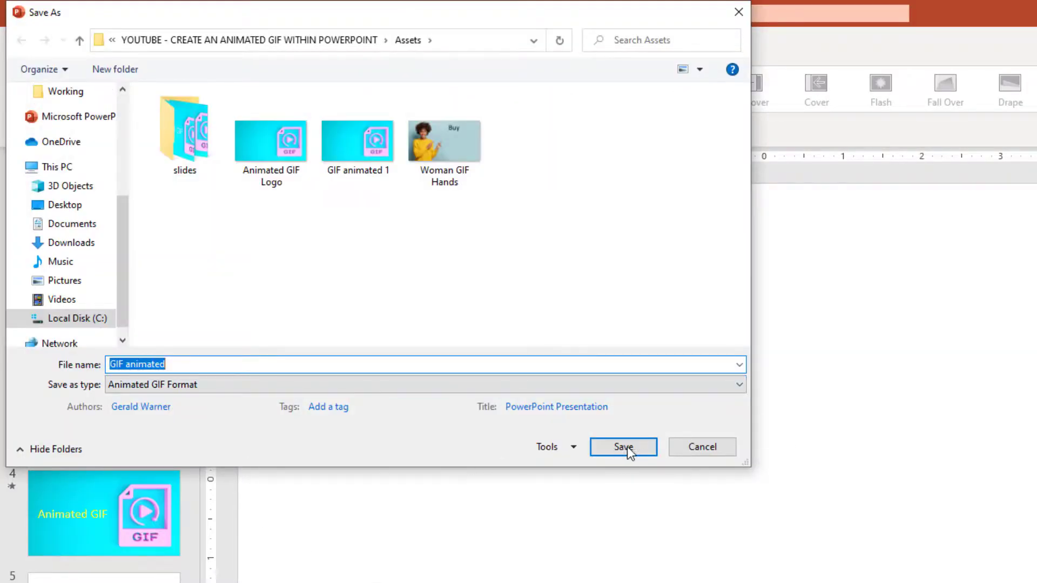
{"action": "left_click", "coordinate": [695, 447]}
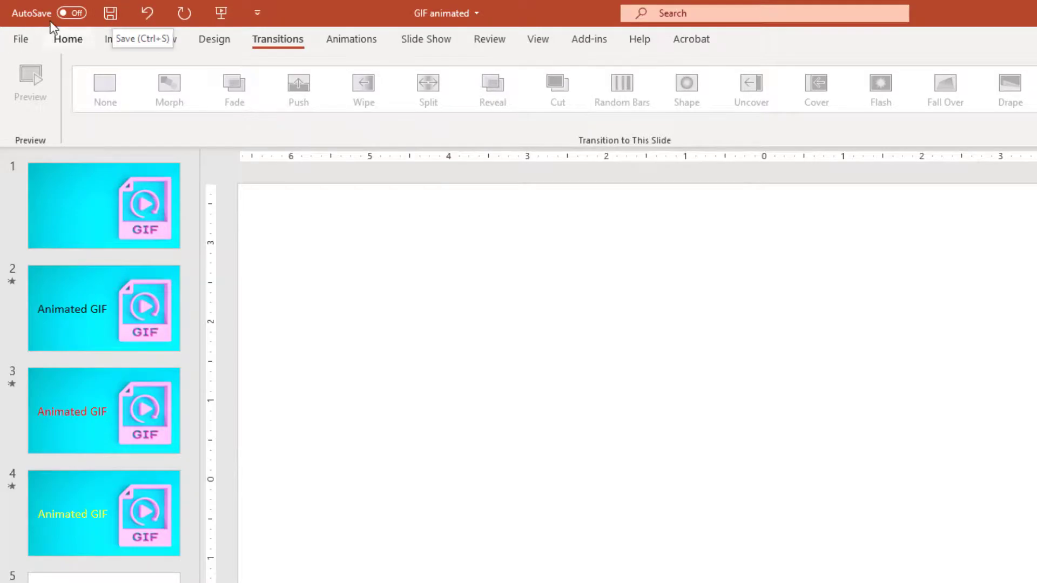
Set up an animated GIF export from File > Export with the slide range 1 to 4.
{"action": "left_click", "coordinate": [22, 40]}
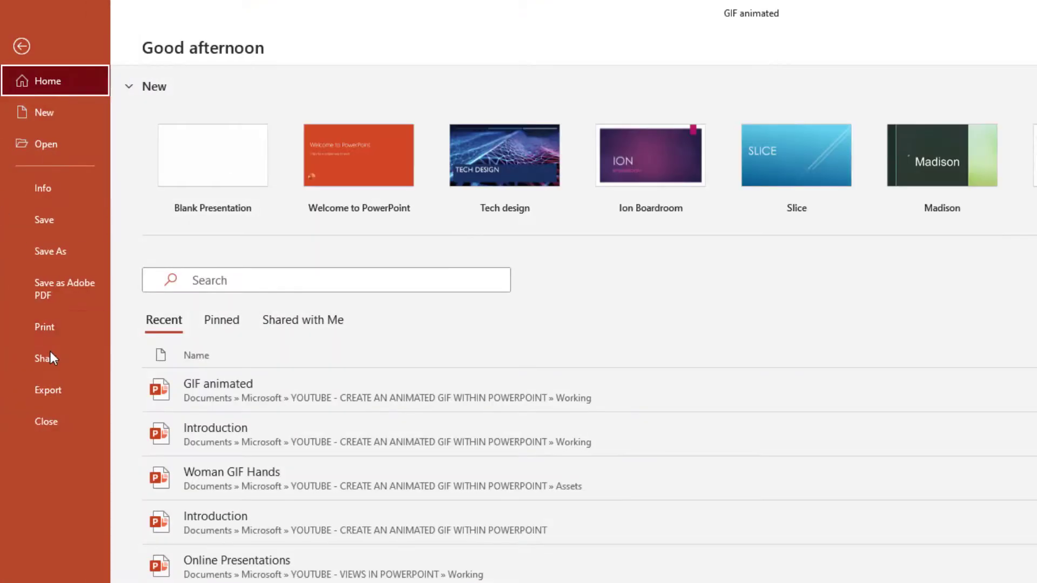
{"action": "left_click", "coordinate": [53, 389]}
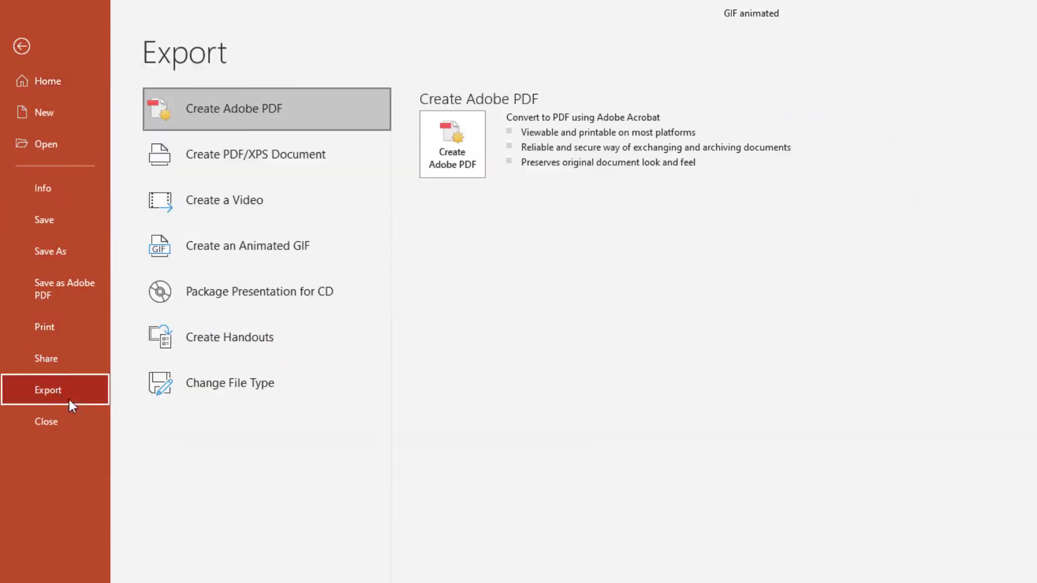
{"action": "left_click", "coordinate": [242, 252]}
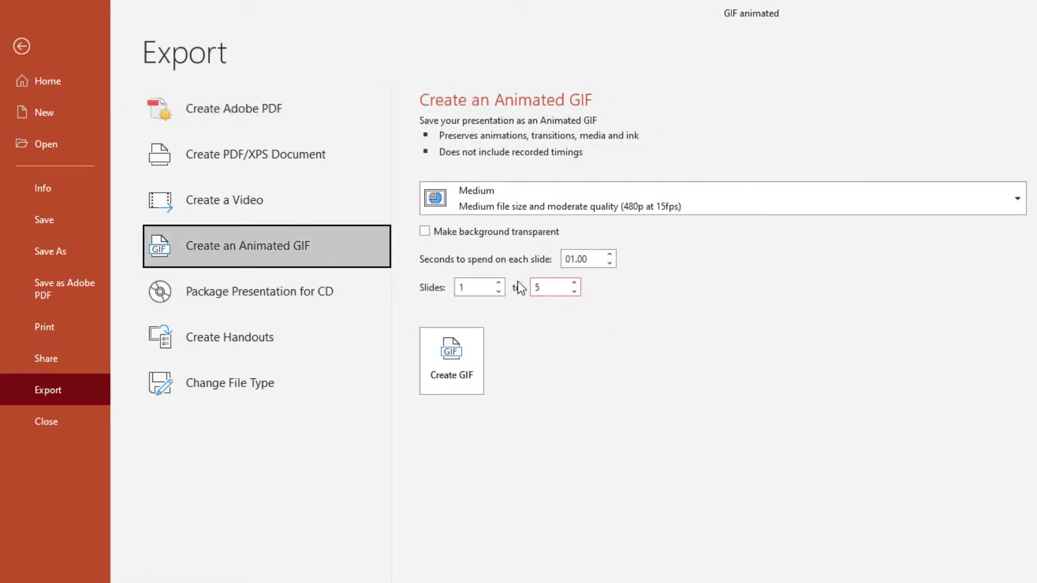
{"action": "left_click", "coordinate": [578, 283]}
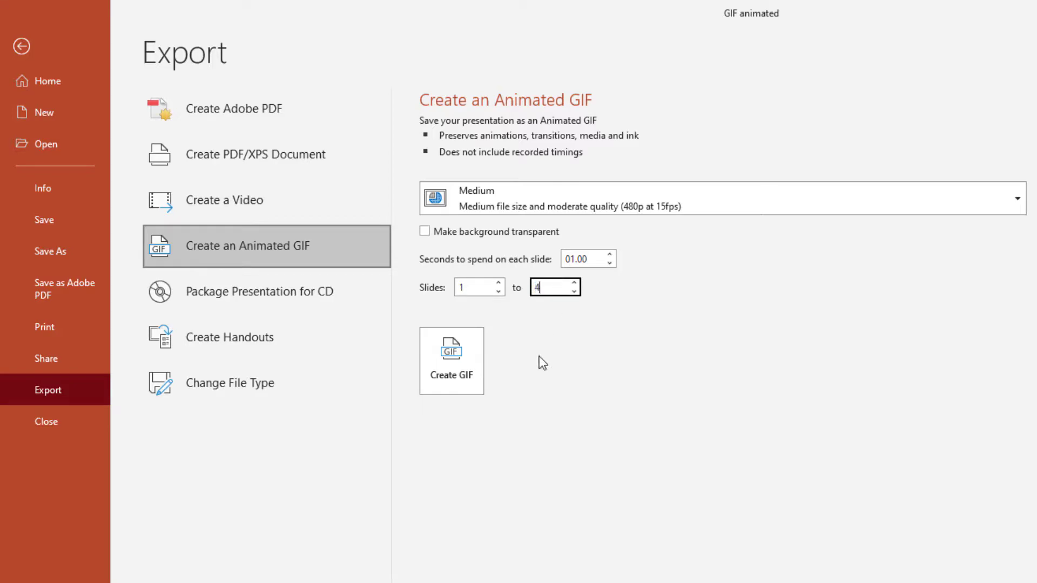
{"action": "type", "text": "4"}
{"action": "key", "text": "Tab"}
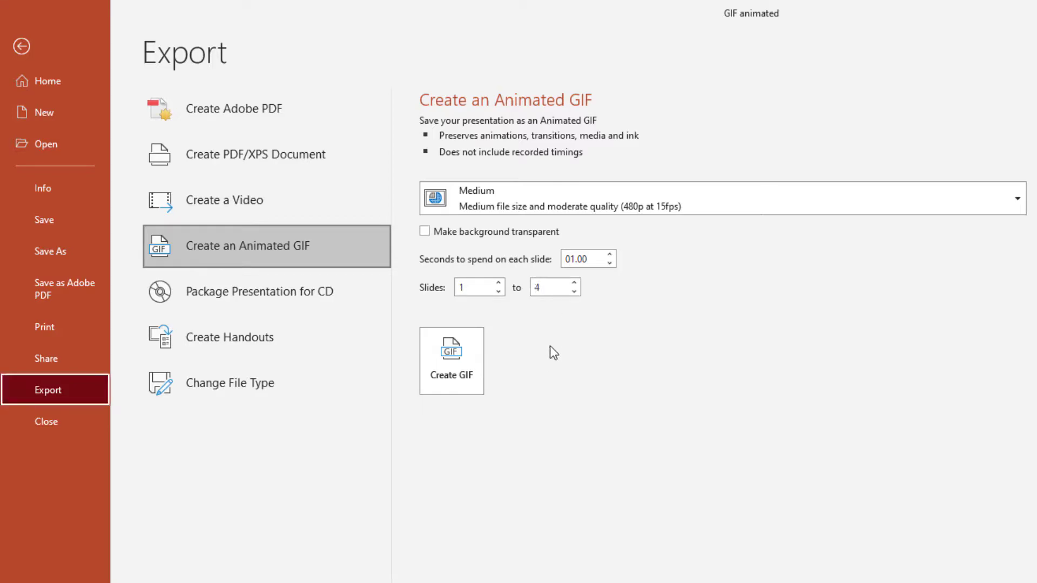
Create the GIF and save it to Assets as 'GIF animated2'.
{"action": "left_click", "coordinate": [461, 358]}
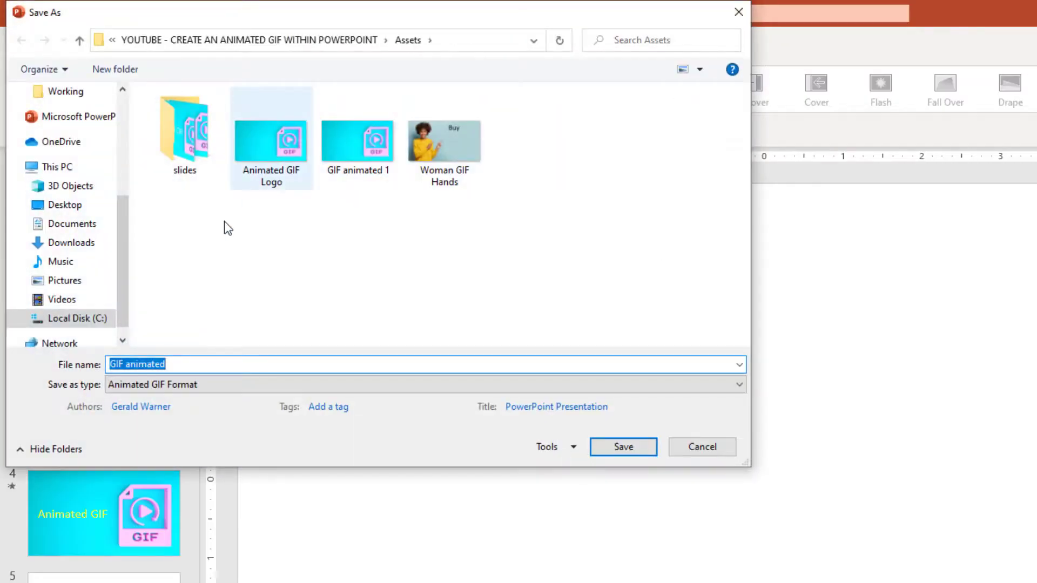
{"action": "left_click", "coordinate": [181, 366]}
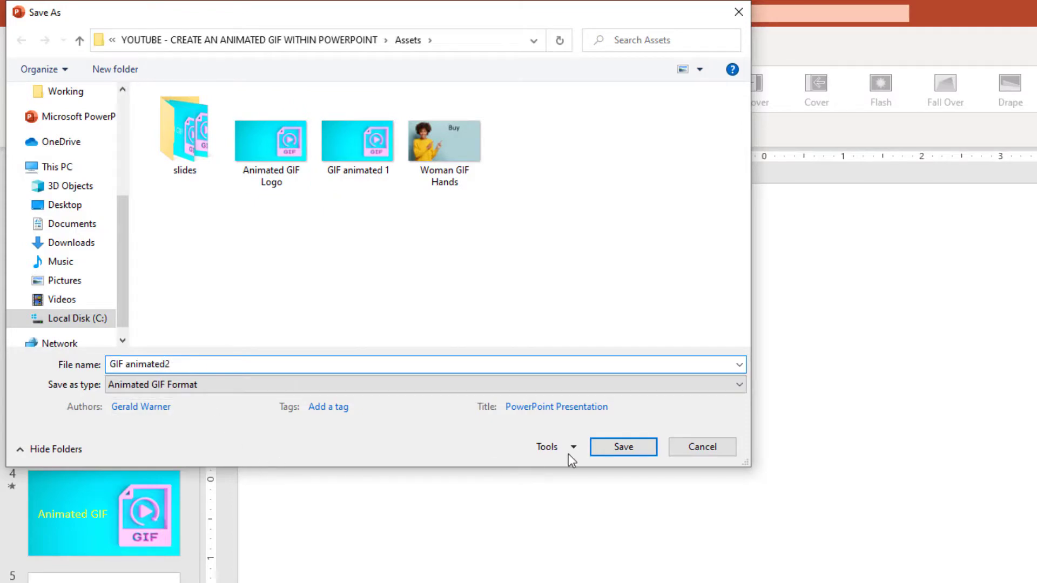
{"action": "left_click", "coordinate": [614, 450]}
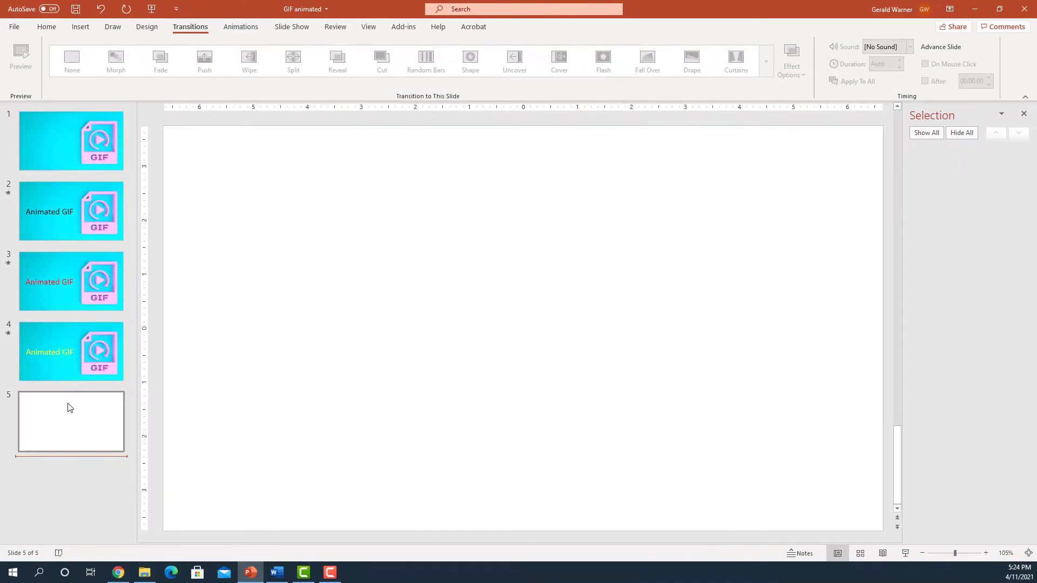
Insert the GIF animated2 picture from this device onto blank slide 5.
{"action": "left_click", "coordinate": [68, 406]}
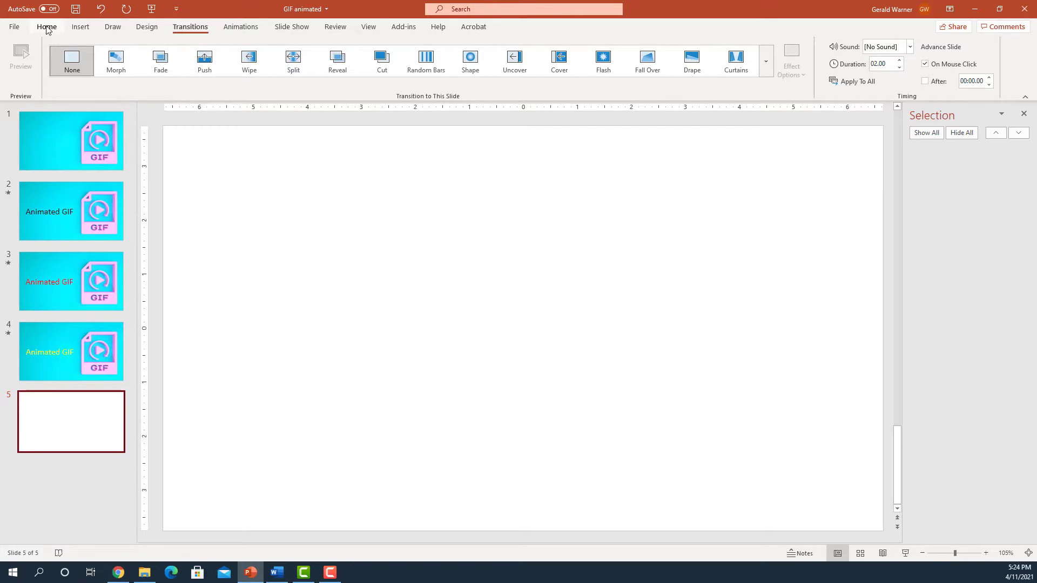
{"action": "left_click", "coordinate": [80, 27]}
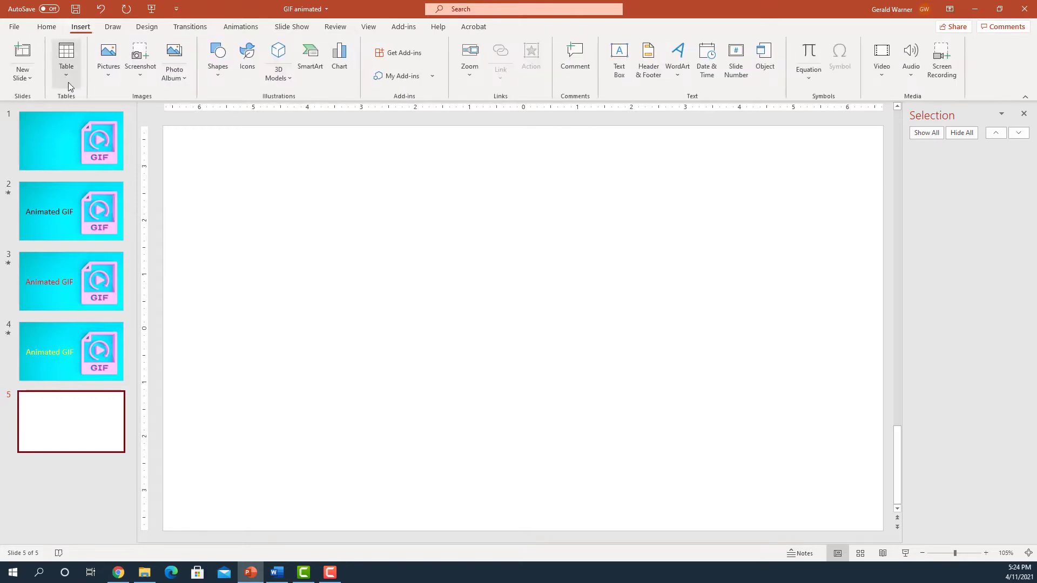
{"action": "left_click", "coordinate": [106, 67]}
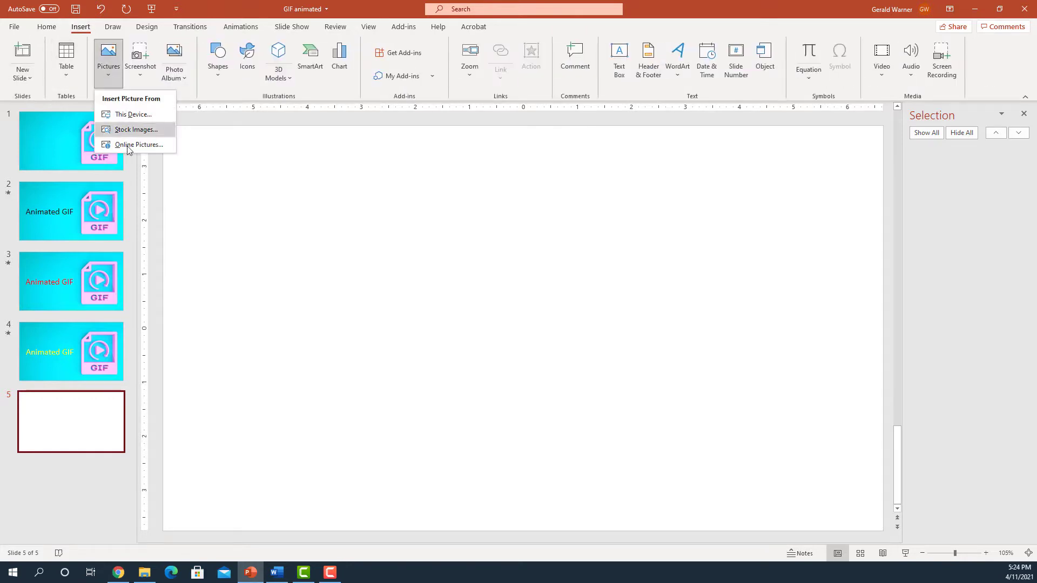
{"action": "left_click", "coordinate": [129, 111]}
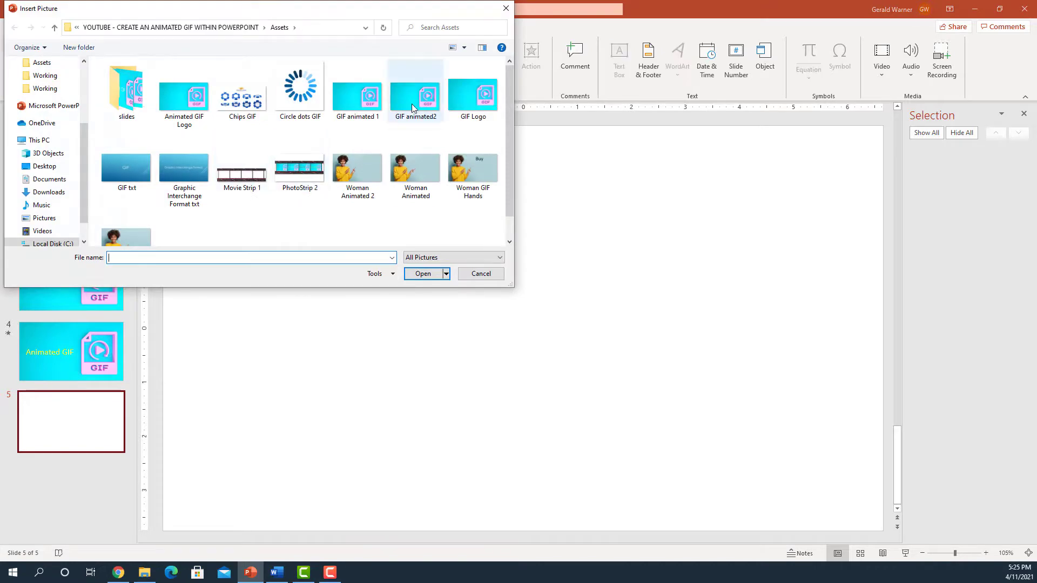
{"action": "left_click", "coordinate": [414, 107]}
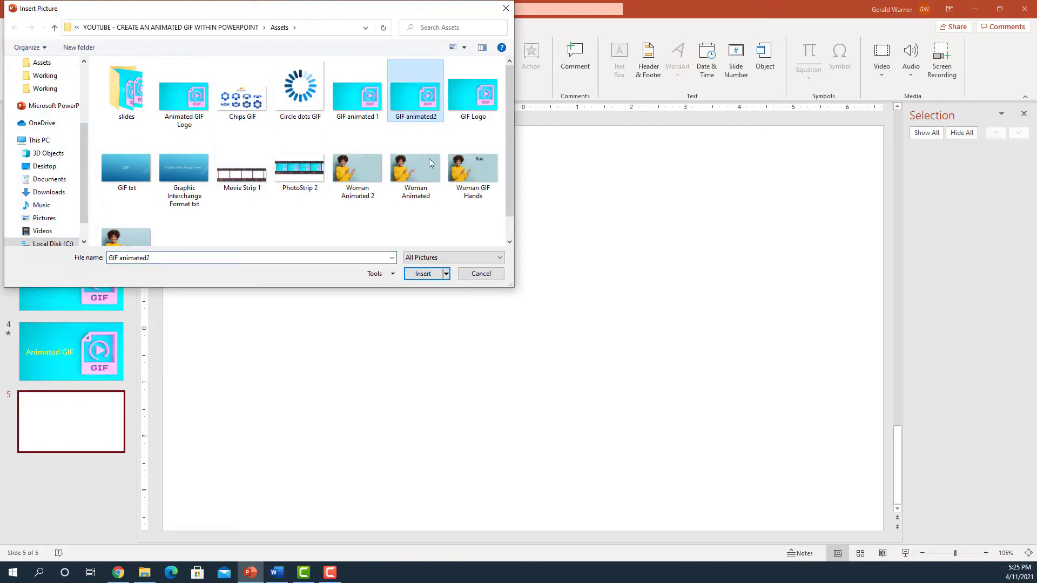
{"action": "left_click", "coordinate": [421, 274]}
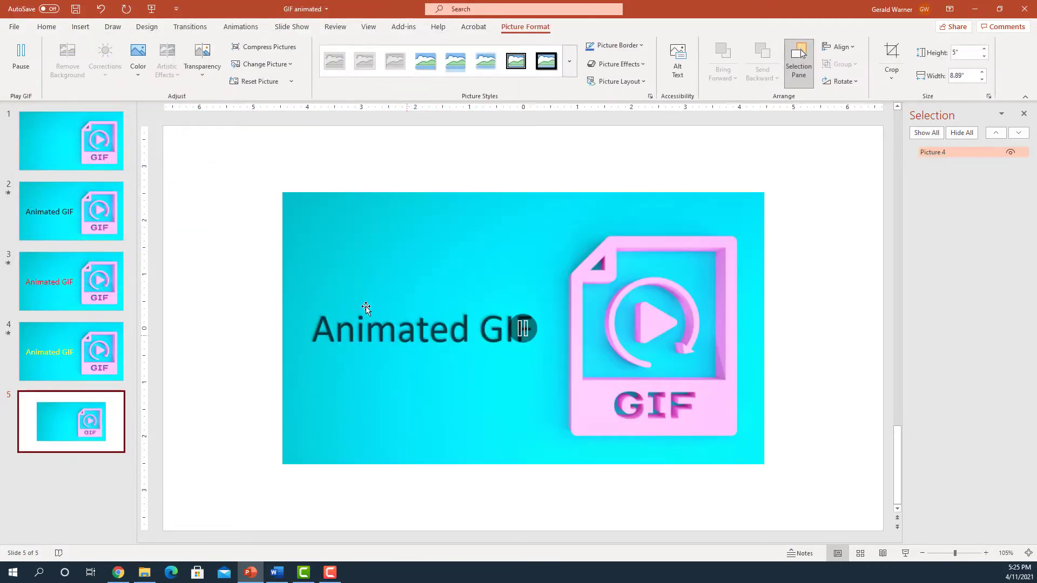